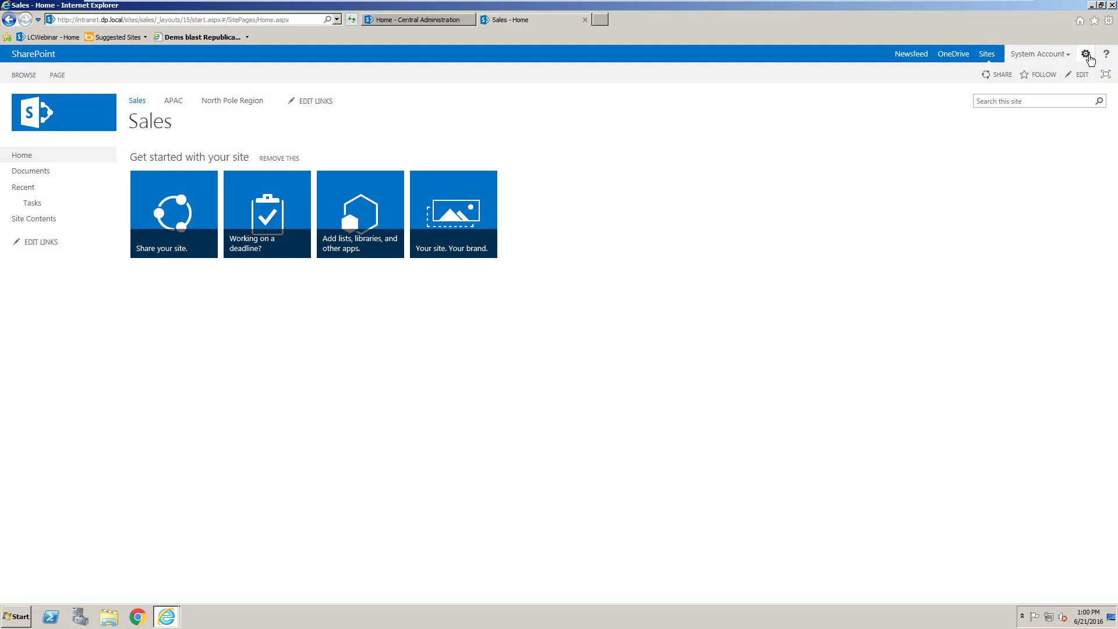
Run DeliverPoint's Discover Site Permissions from the Settings gear menu to list user permissions on the Sales site.
left_click(1087, 55)
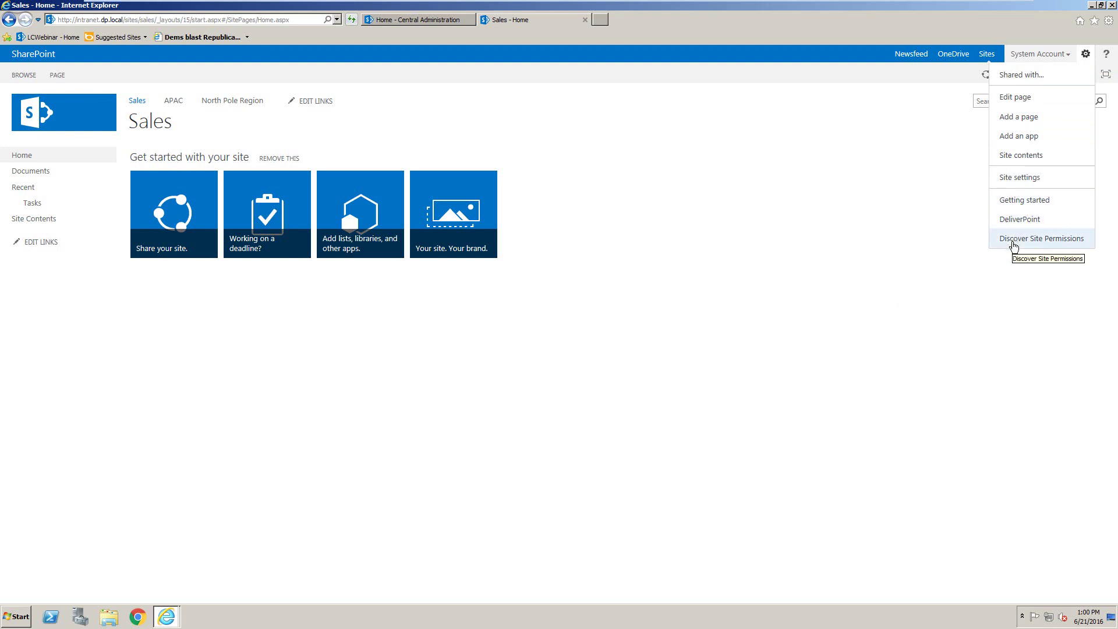
left_click(1014, 246)
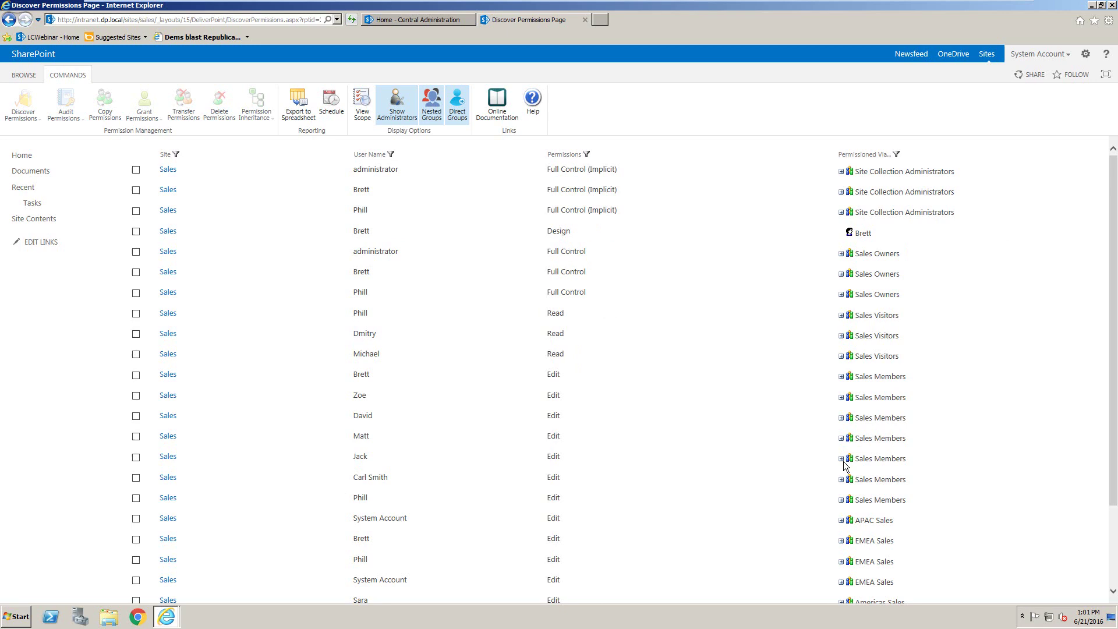
Sort the report by User Name and Permissions, then filter it to Edit permission entries only (15 rows).
left_click(368, 160)
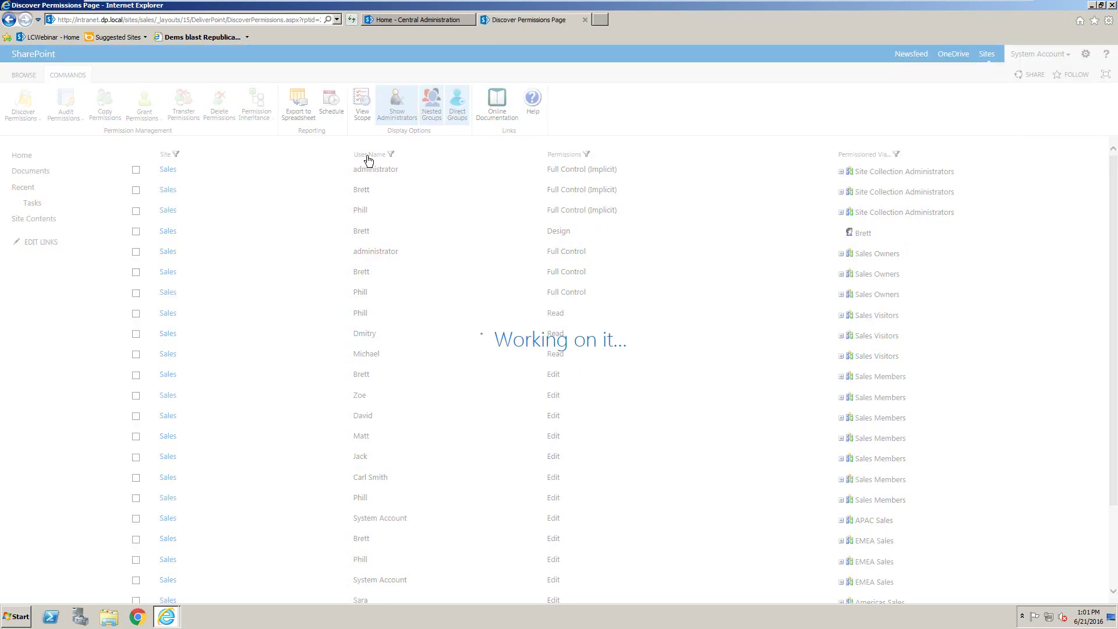
left_click(563, 160)
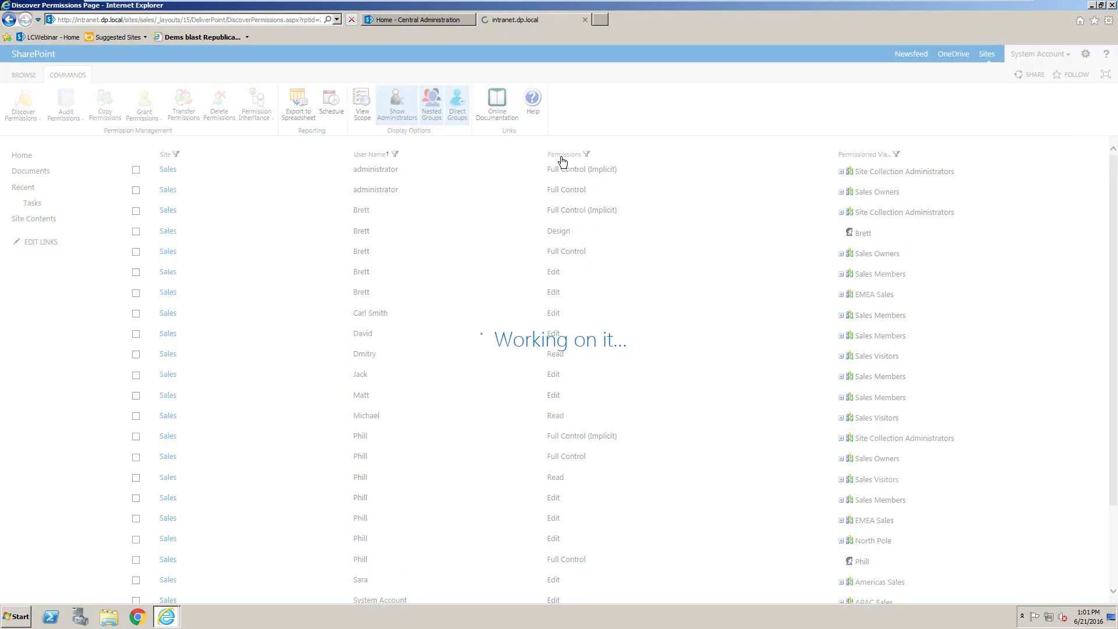
left_click(591, 155)
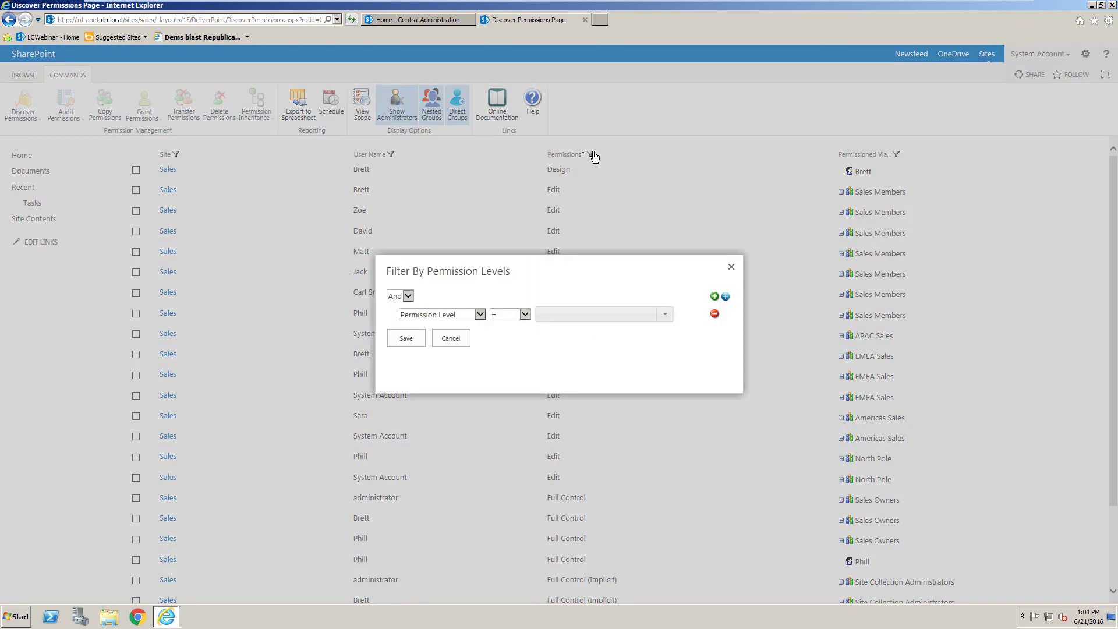
left_click(666, 315)
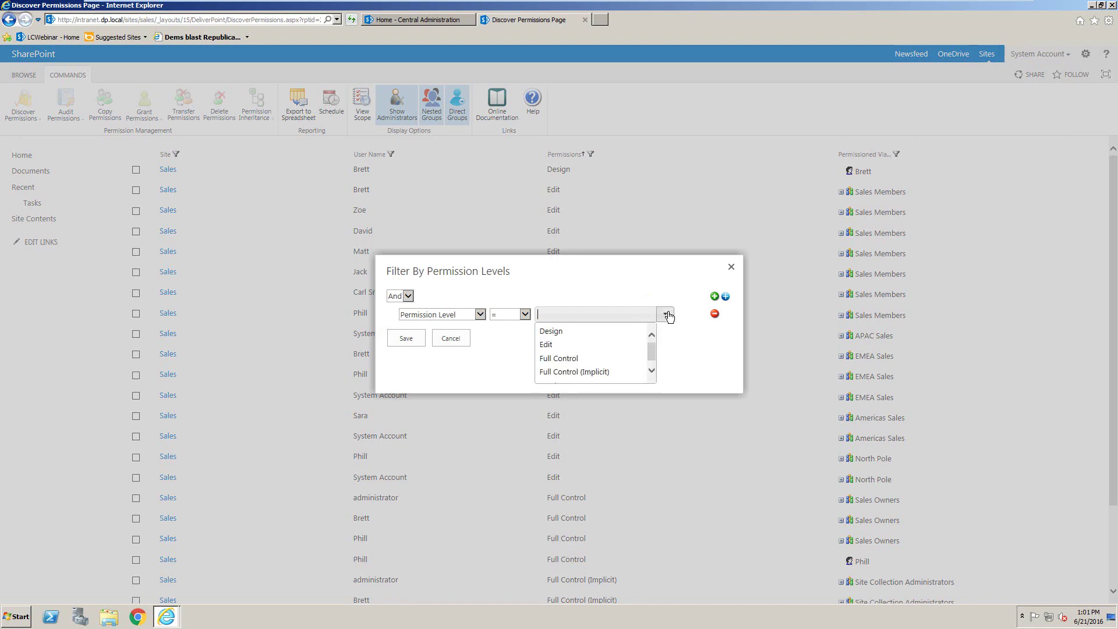
left_click(572, 344)
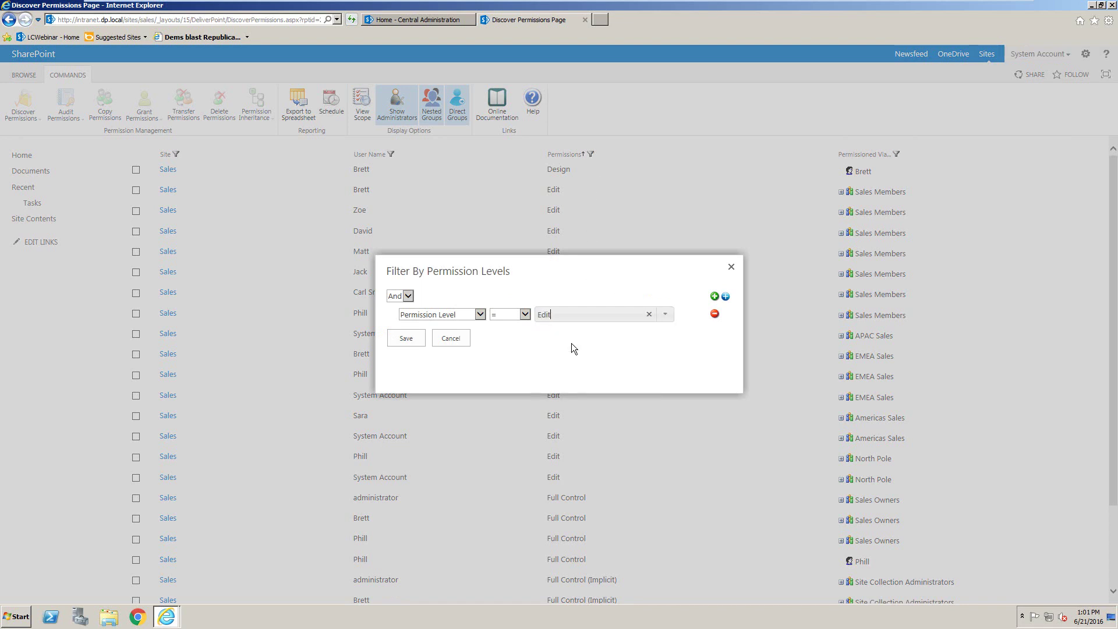
left_click(414, 338)
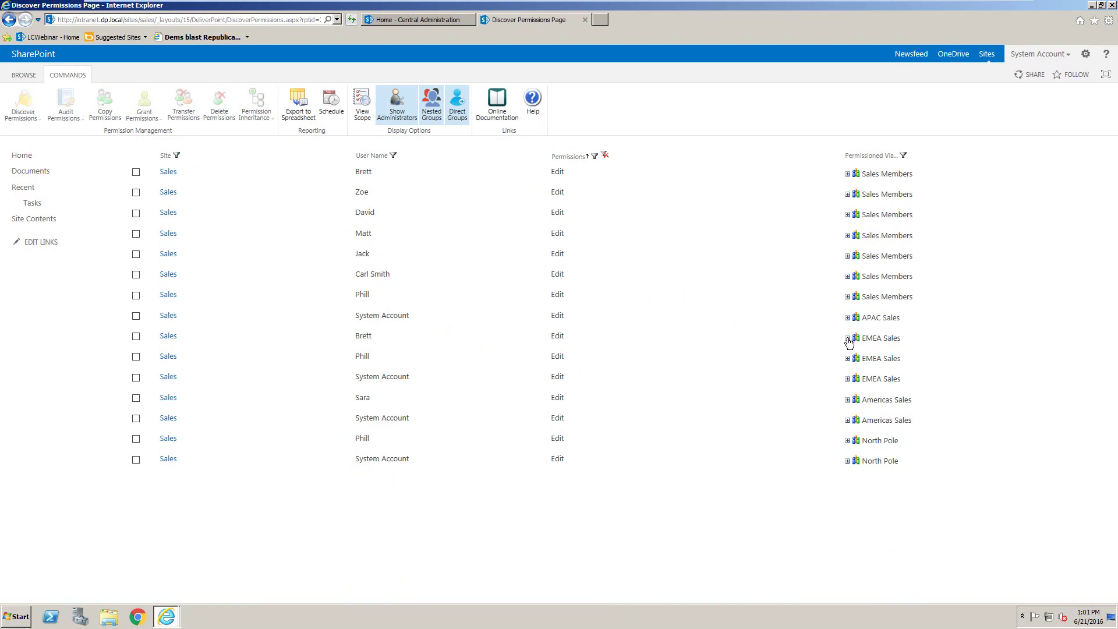
Sort the Edit entries by user name and expand Brett's Sales Members and EMEA Sales groups.
left_click(369, 158)
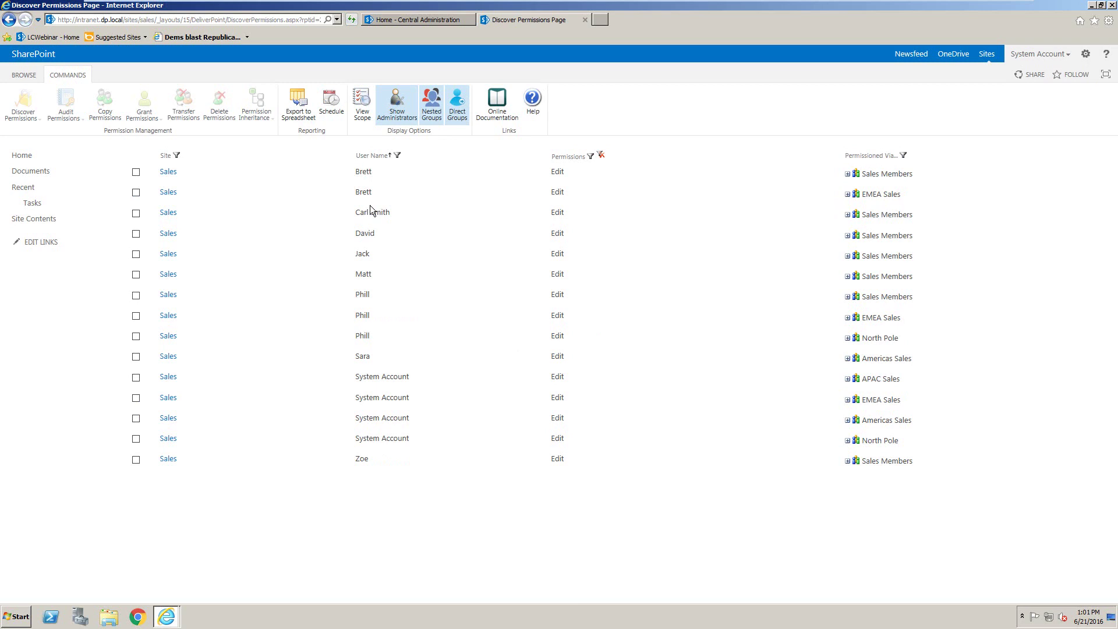
left_click(848, 175)
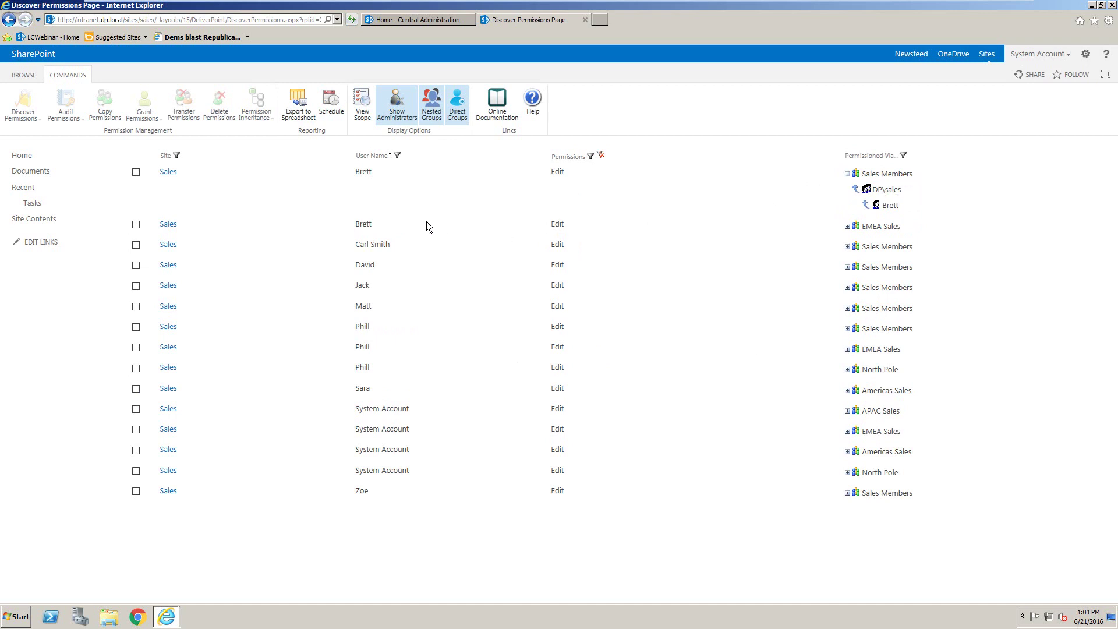
left_click(847, 226)
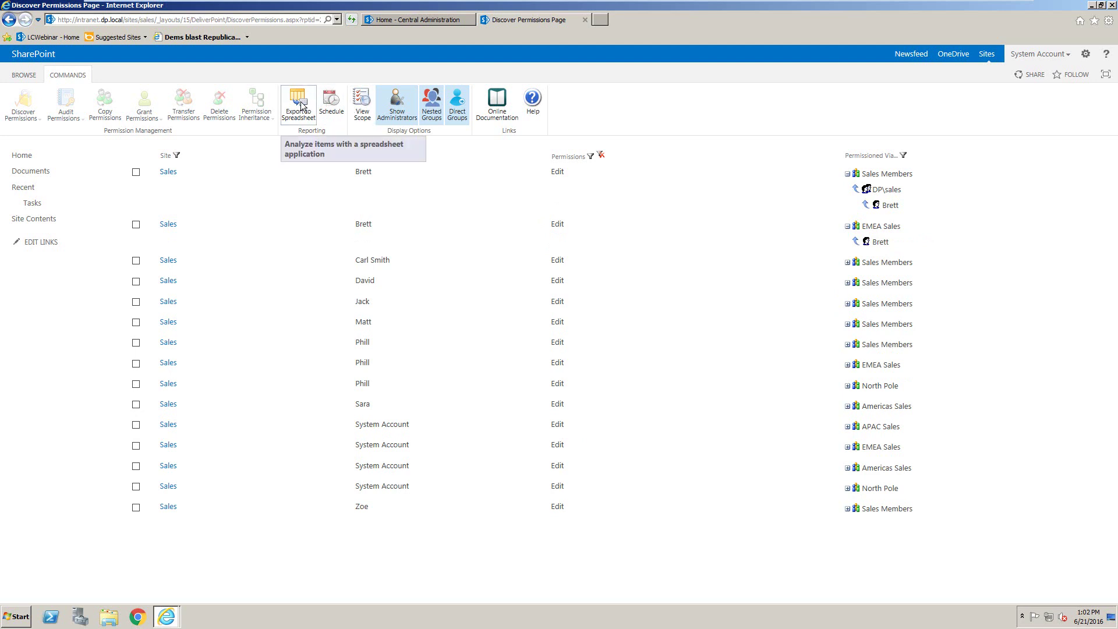
Check the report's Schedule settings without saving, then clear the Edit permission filter.
left_click(331, 108)
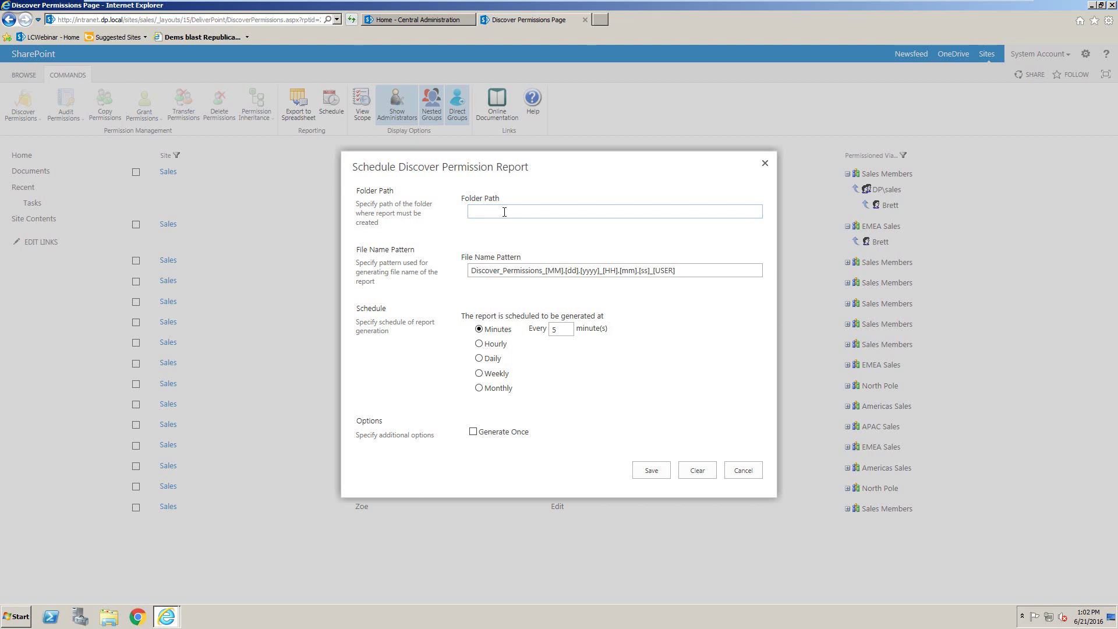
left_click(504, 212)
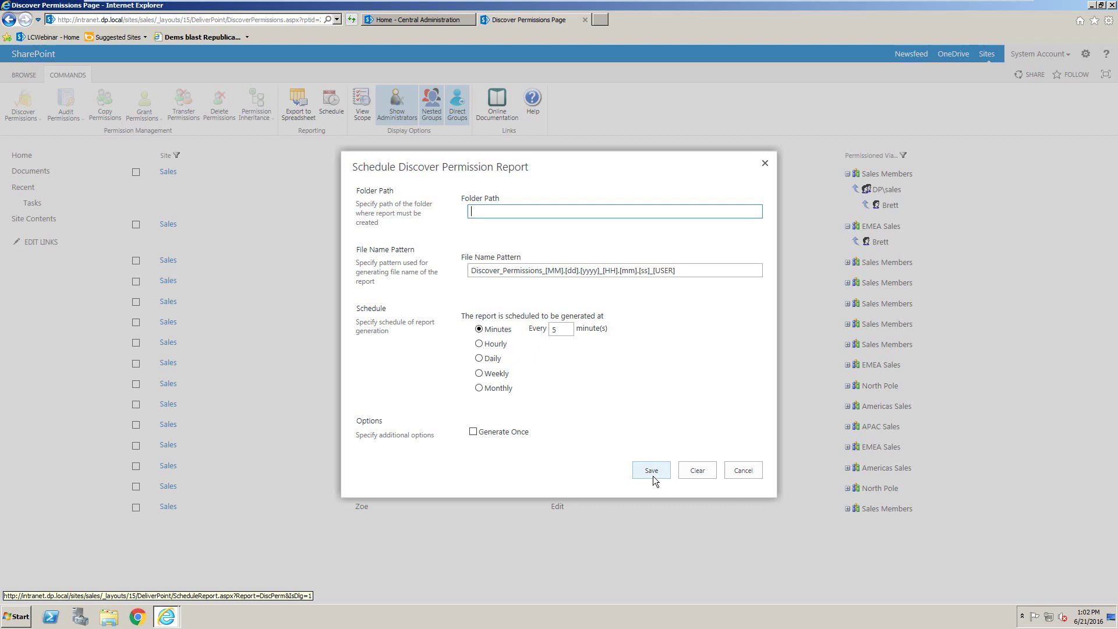
left_click(741, 474)
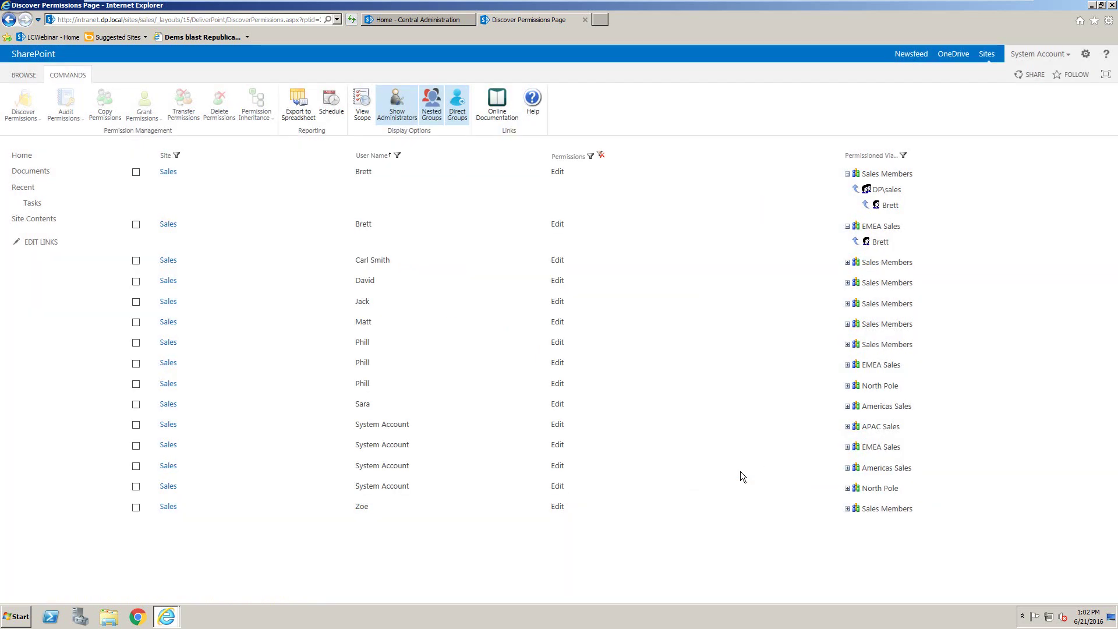
left_click(599, 155)
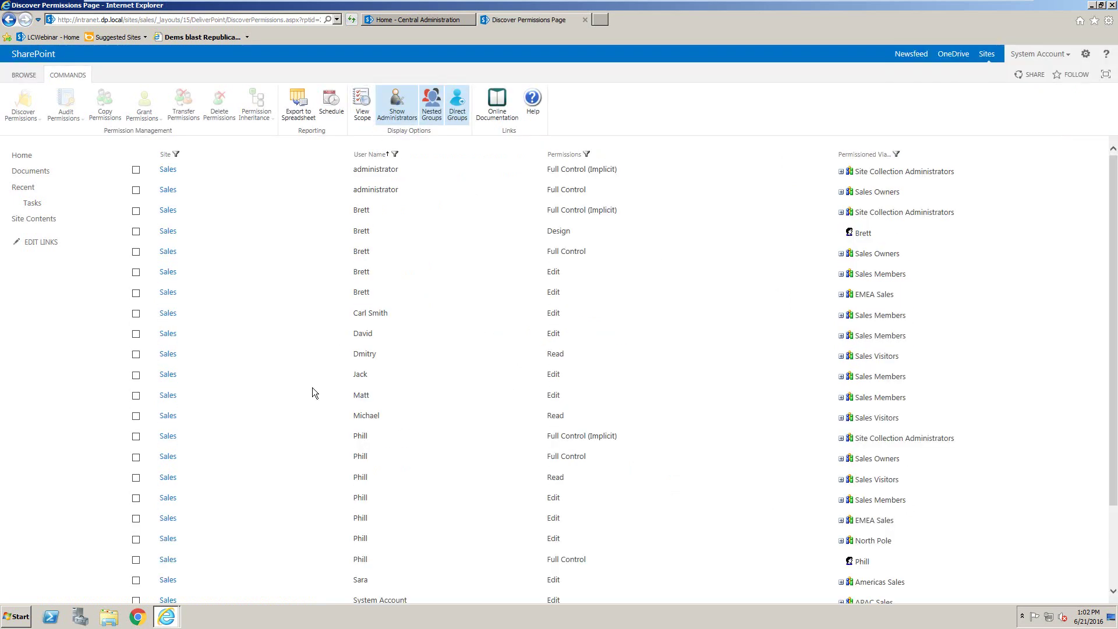
Go to the Sales site's Documents library and show the DELIVERPOINT ribbon commands.
left_click(23, 174)
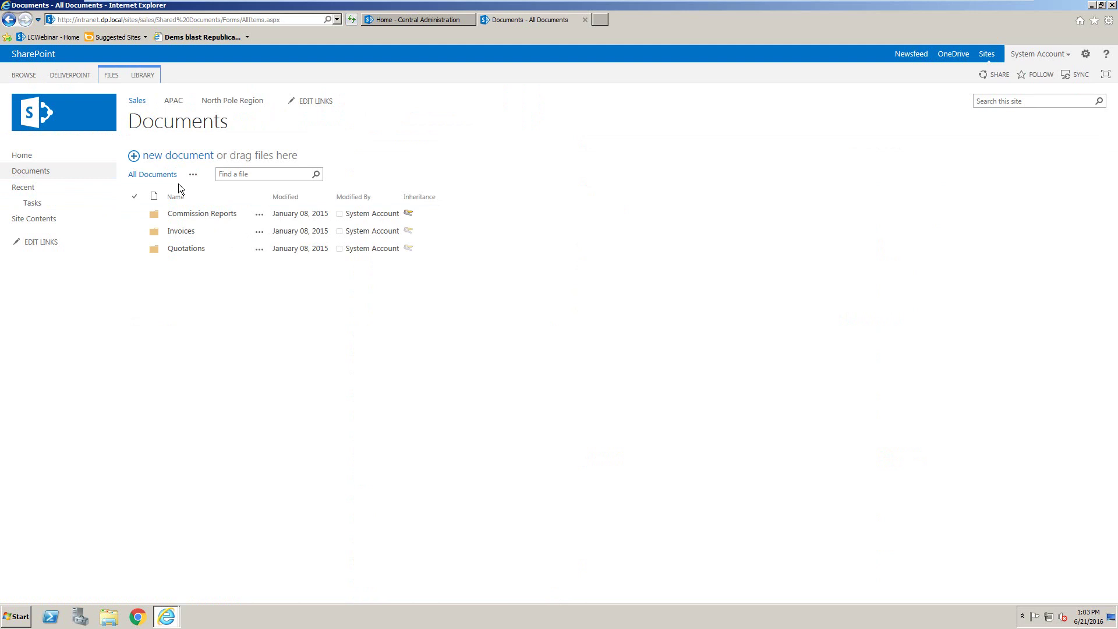
left_click(76, 76)
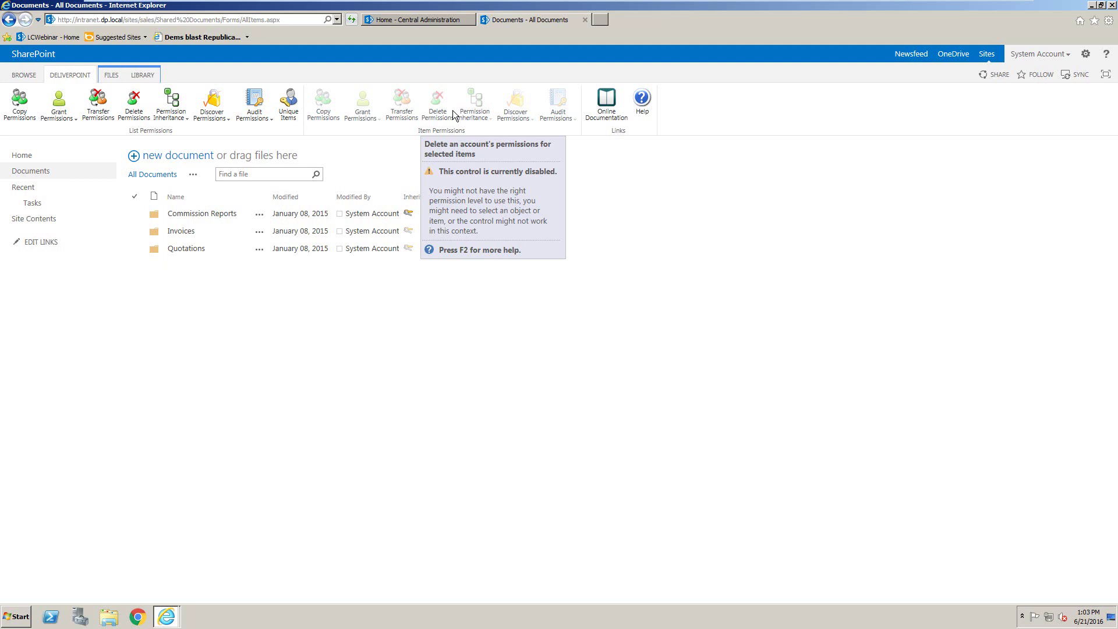
Try selecting the Invoices and Quotations folders, ending with only Commission Reports selected.
left_click(134, 233)
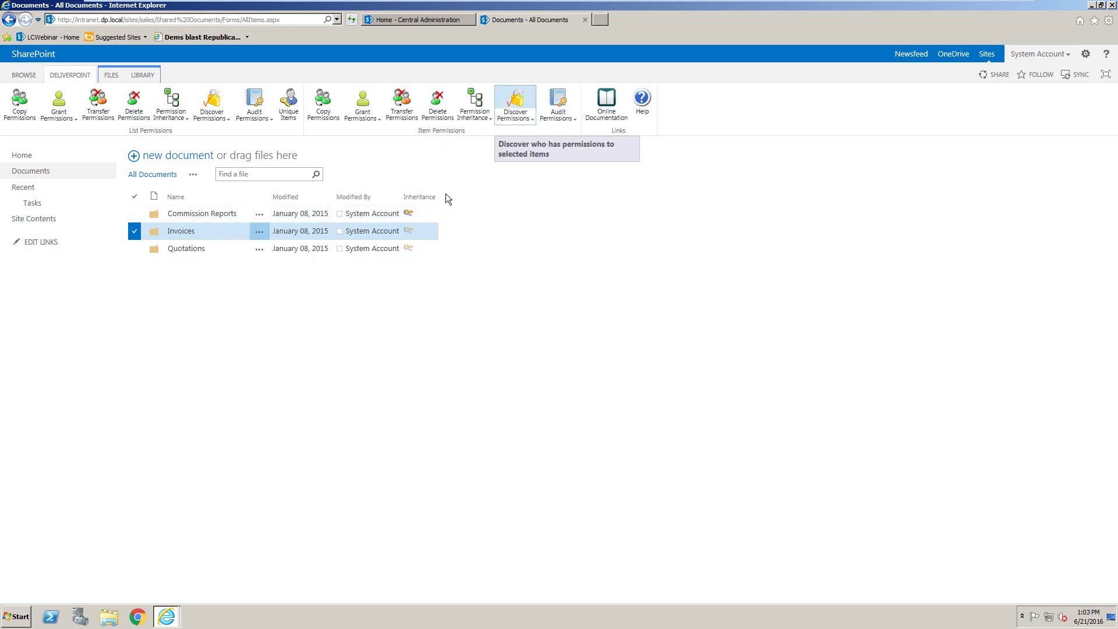
left_click(134, 232)
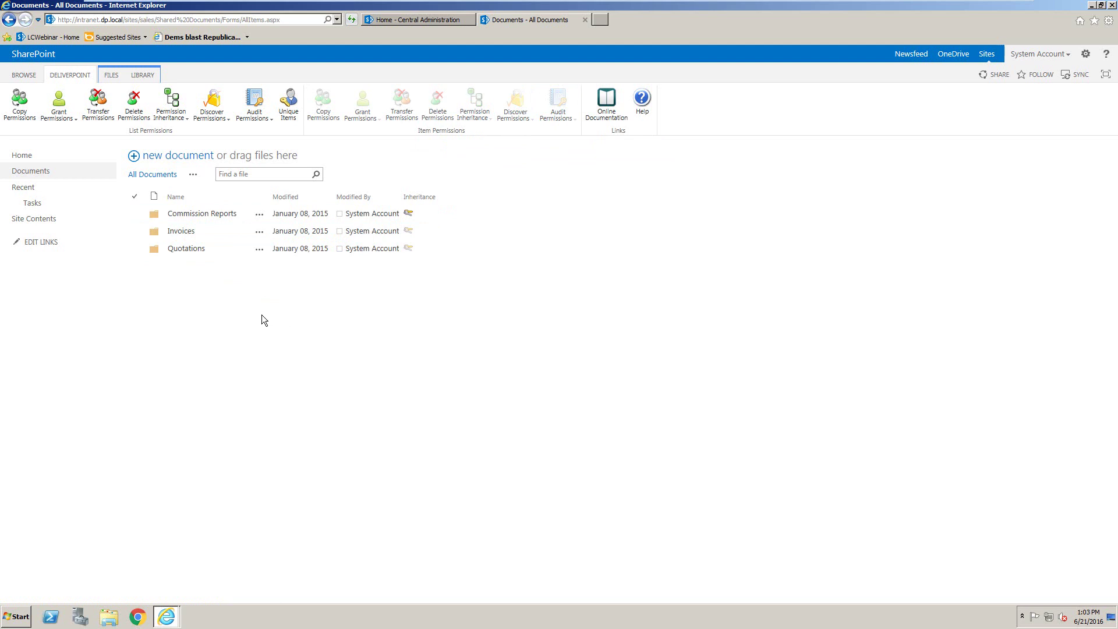
left_click(406, 231)
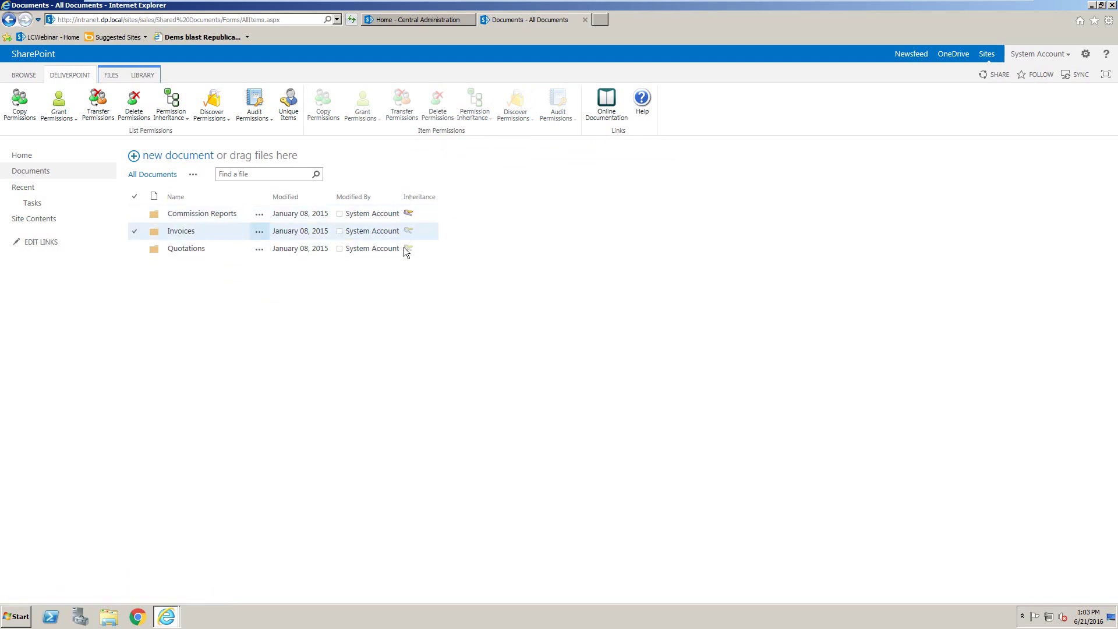
left_click(406, 251)
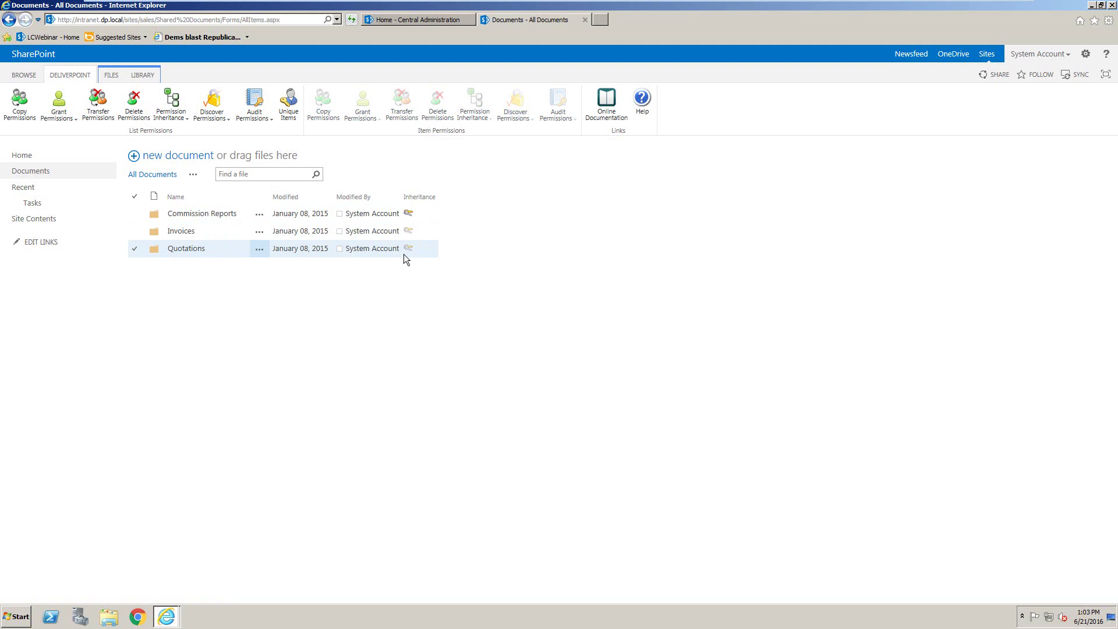
left_click(376, 248)
left_click(408, 231)
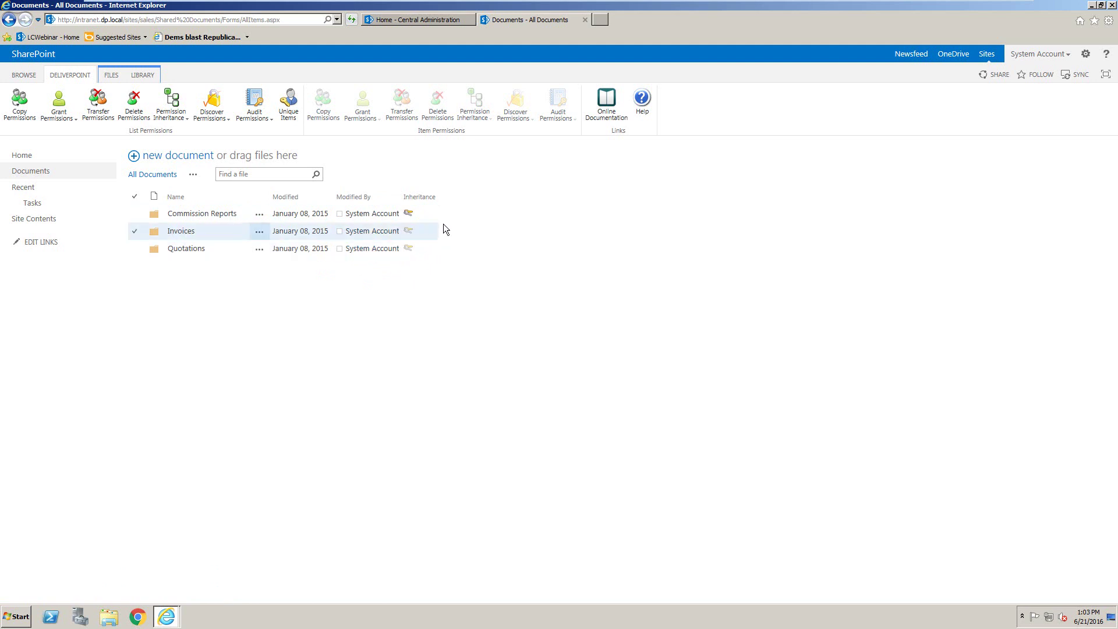
left_click(443, 223)
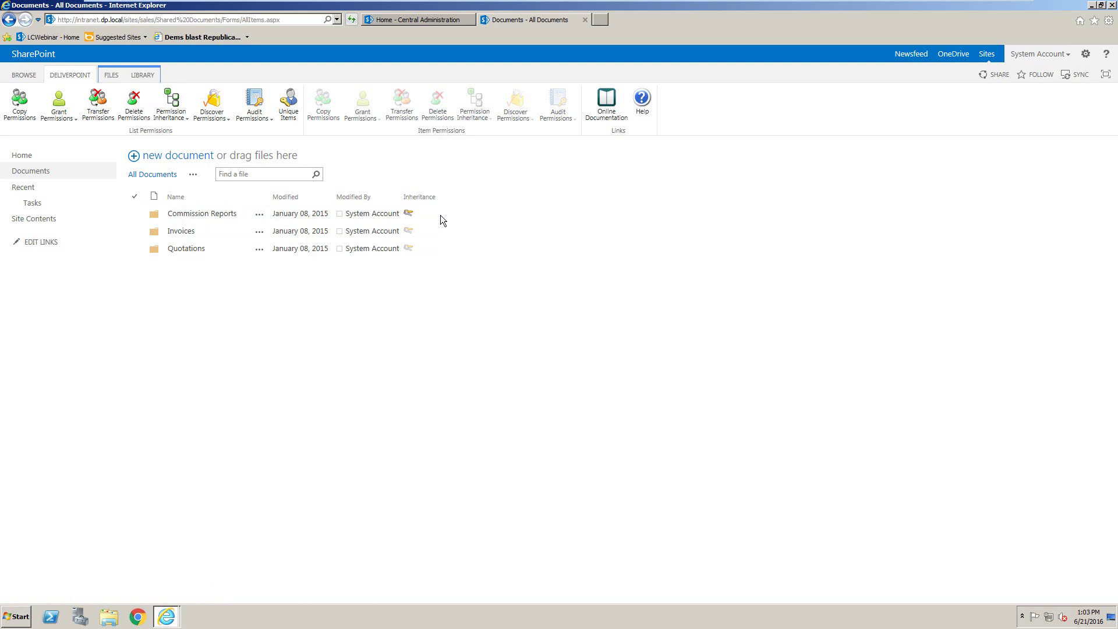
left_click(135, 214)
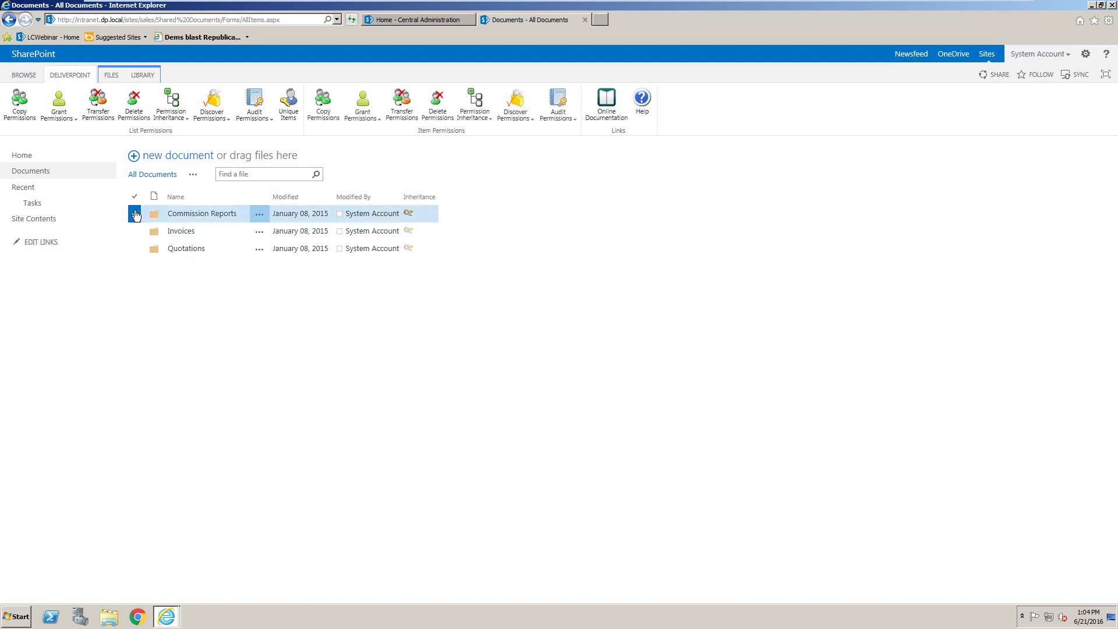
Discover permissions on Commission Reports and filter Permissioned Via to DP\sales.
left_click(516, 100)
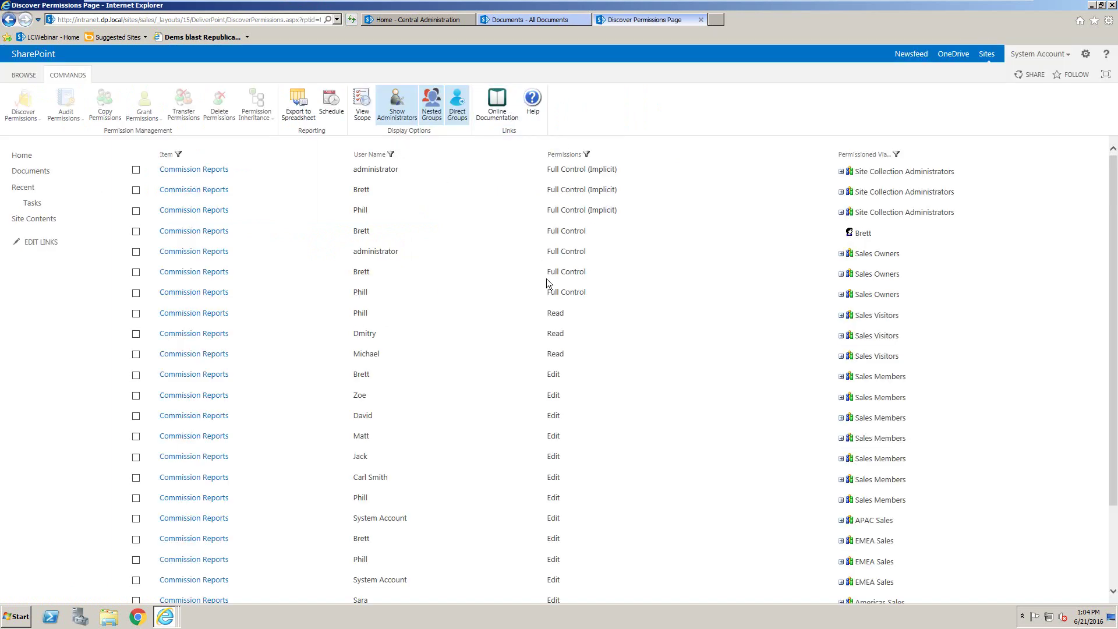
left_click(898, 155)
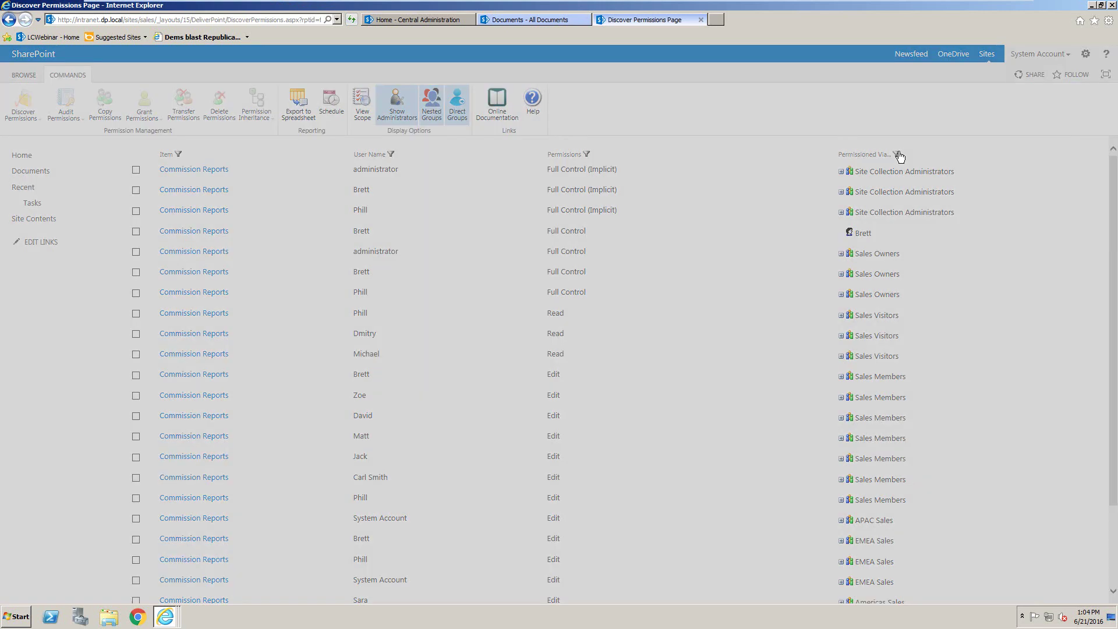
left_click(581, 312)
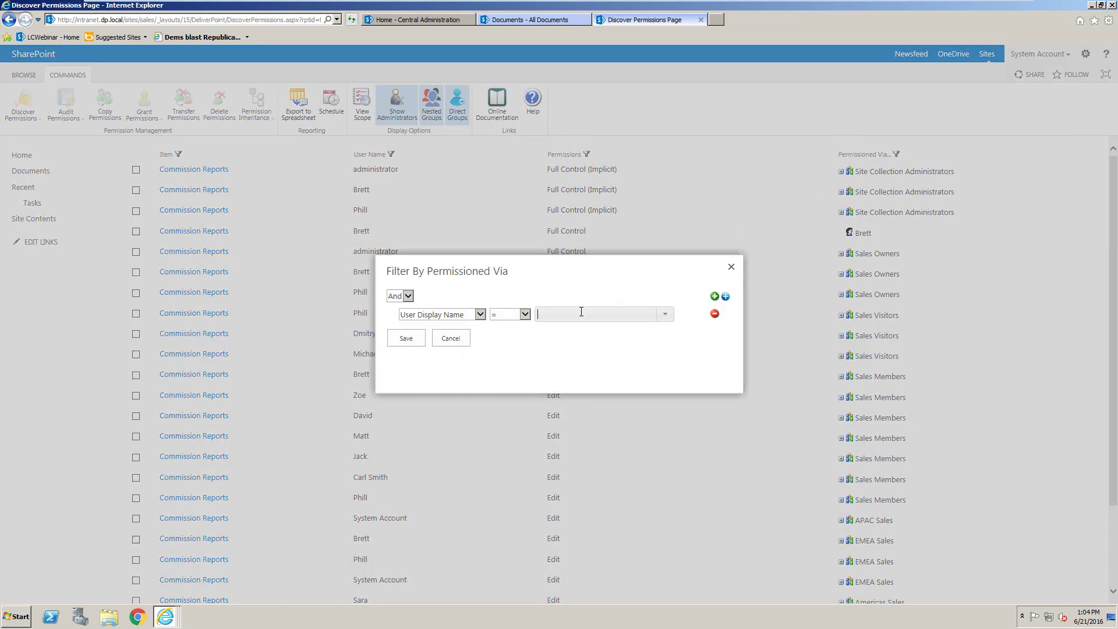
type("sales")
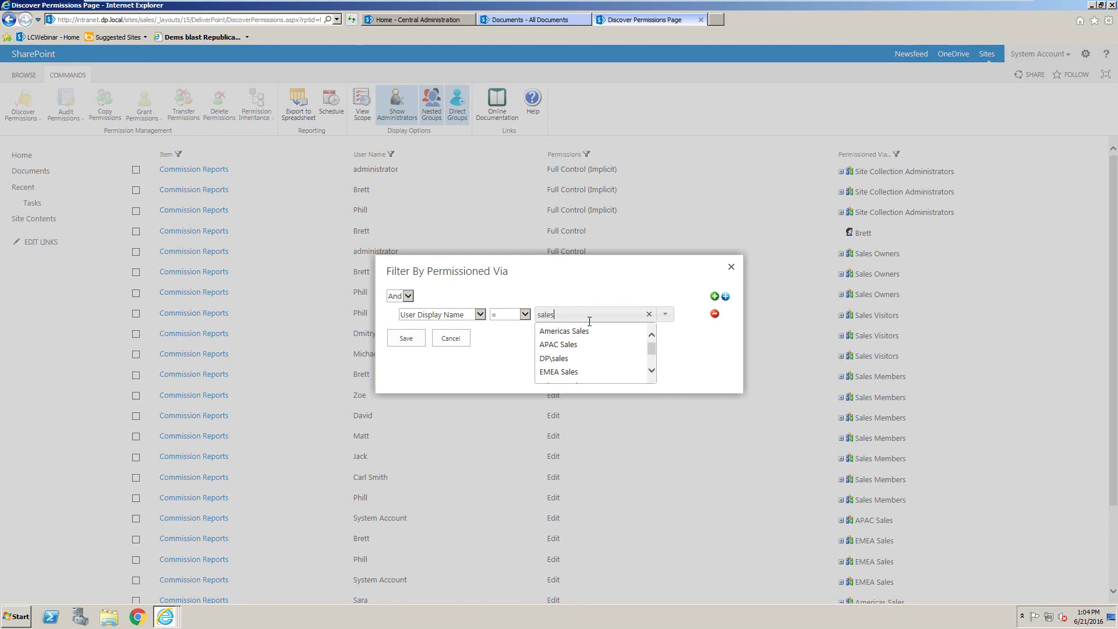
left_click(555, 359)
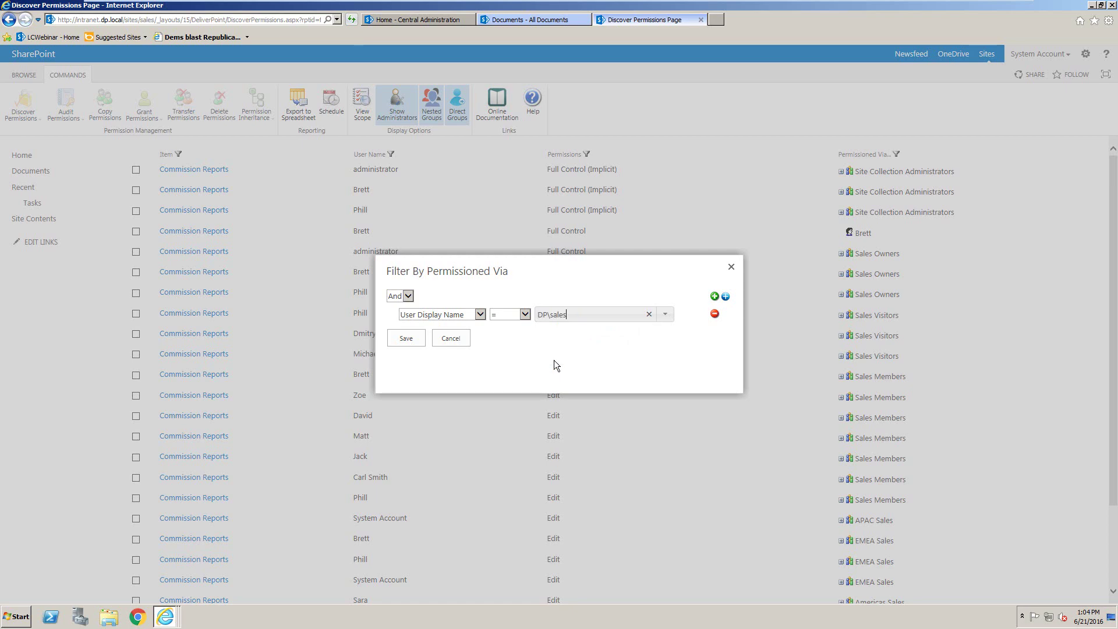
left_click(418, 335)
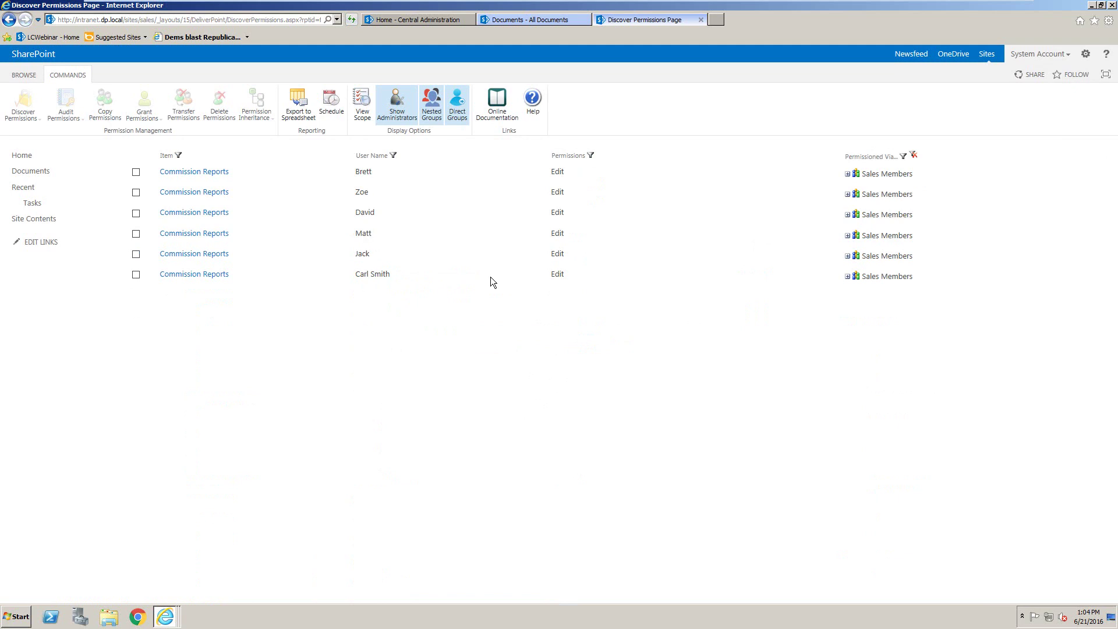
Expand Brett's and Zoe's Sales Members entries, then clear the Permissioned Via filter.
left_click(848, 174)
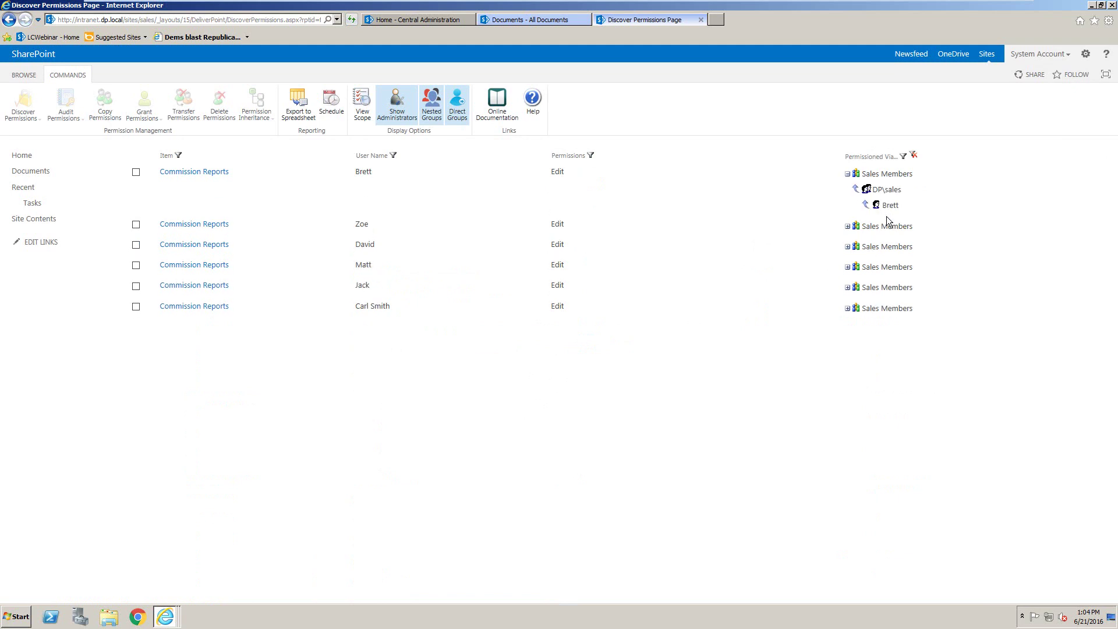
left_click(848, 226)
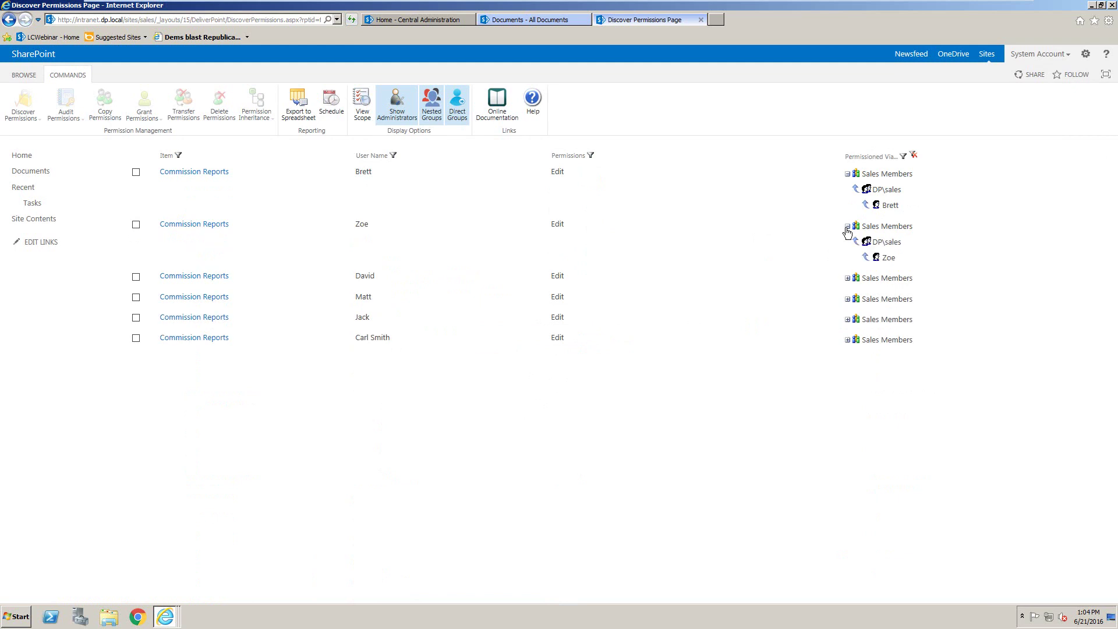
left_click(913, 157)
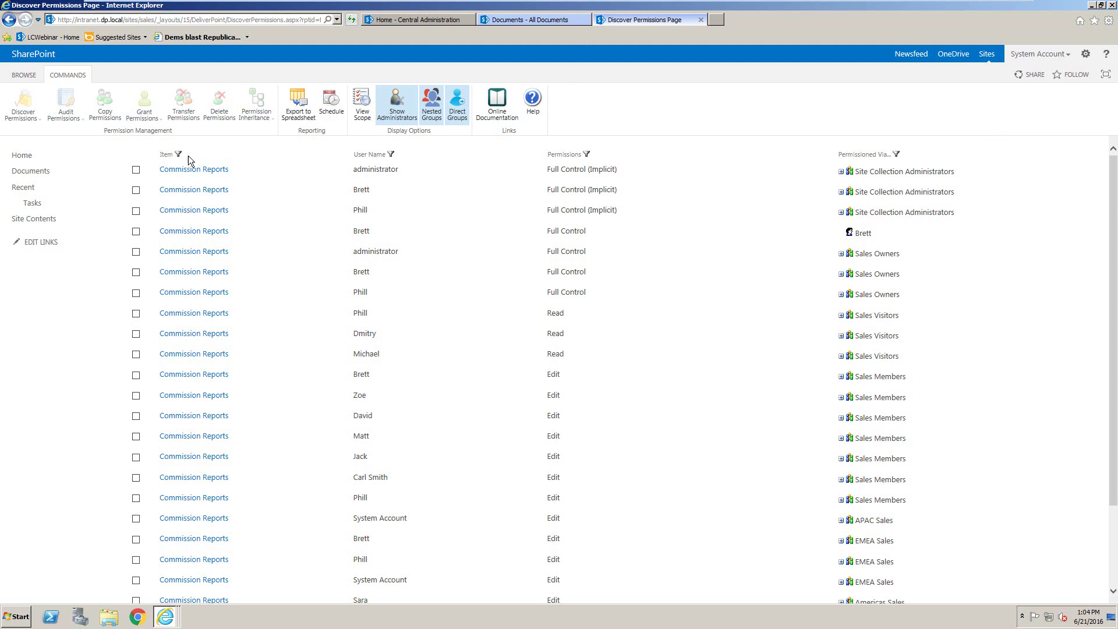
Go to Site settings and open the Sales site's native Site permissions page, also in a new tab.
left_click(1085, 54)
left_click(1037, 157)
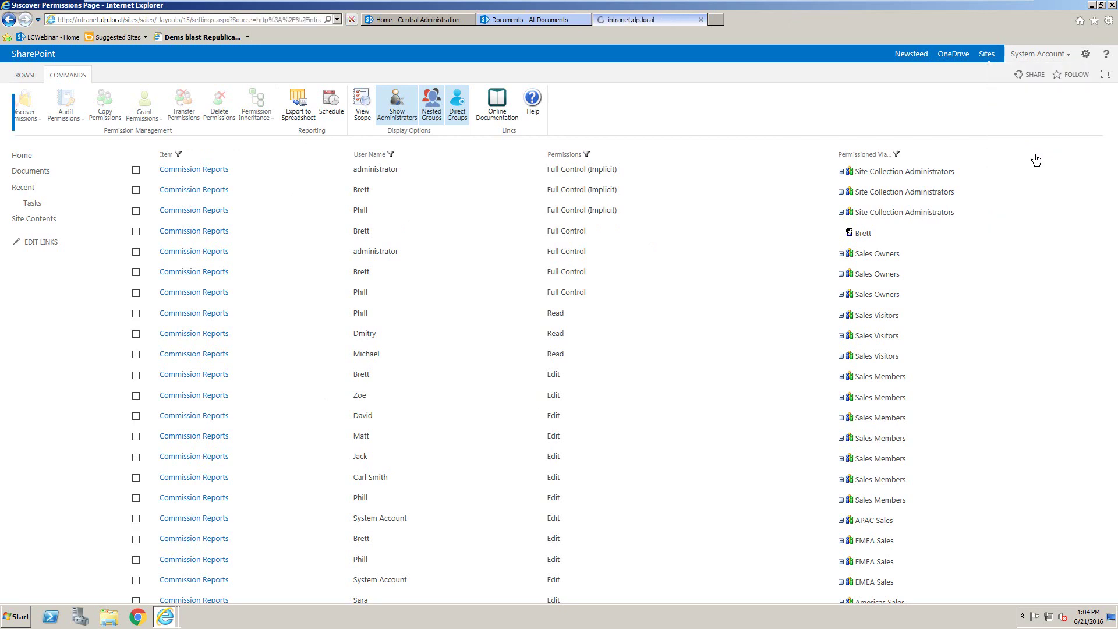
middle_click(166, 179)
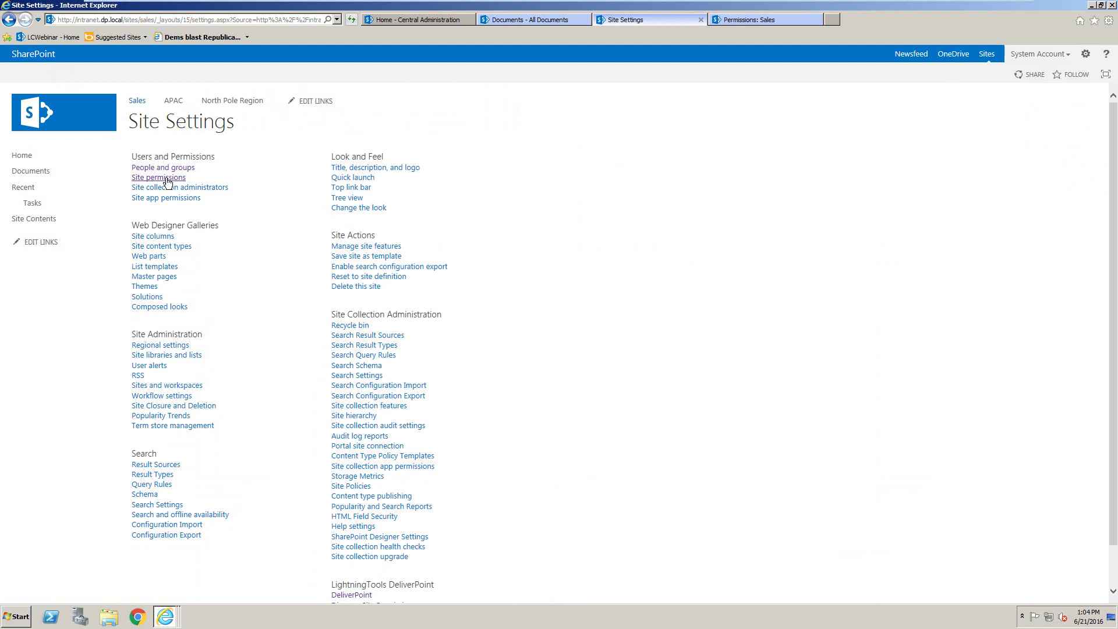
left_click(166, 178)
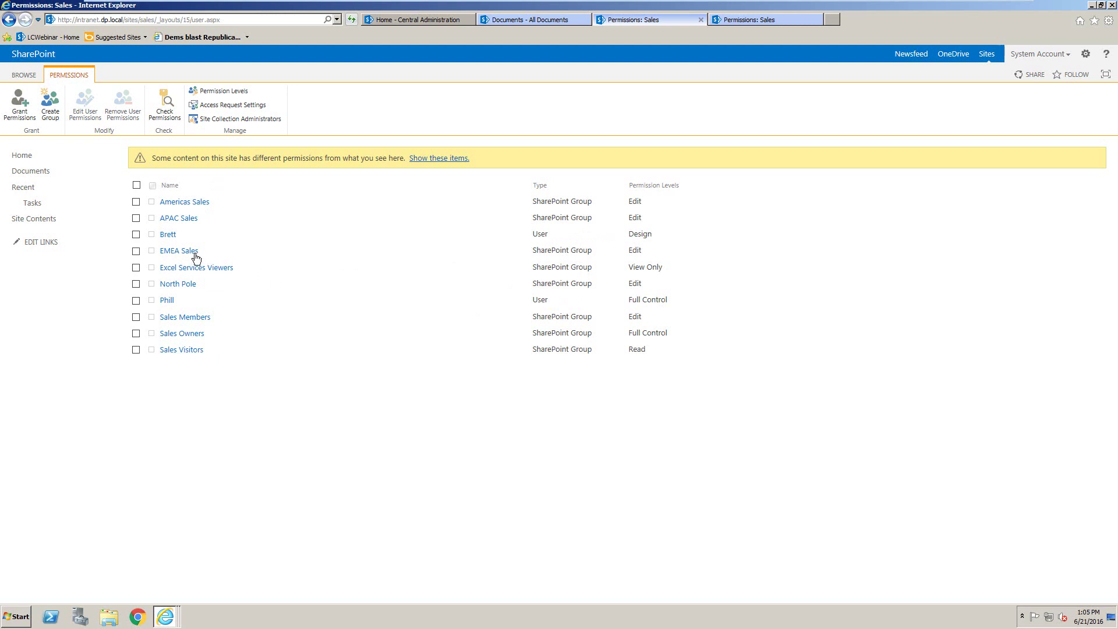
Check the Americas Sales group's members, then open Sales Members and view the DP\sales member's details.
left_click(185, 202)
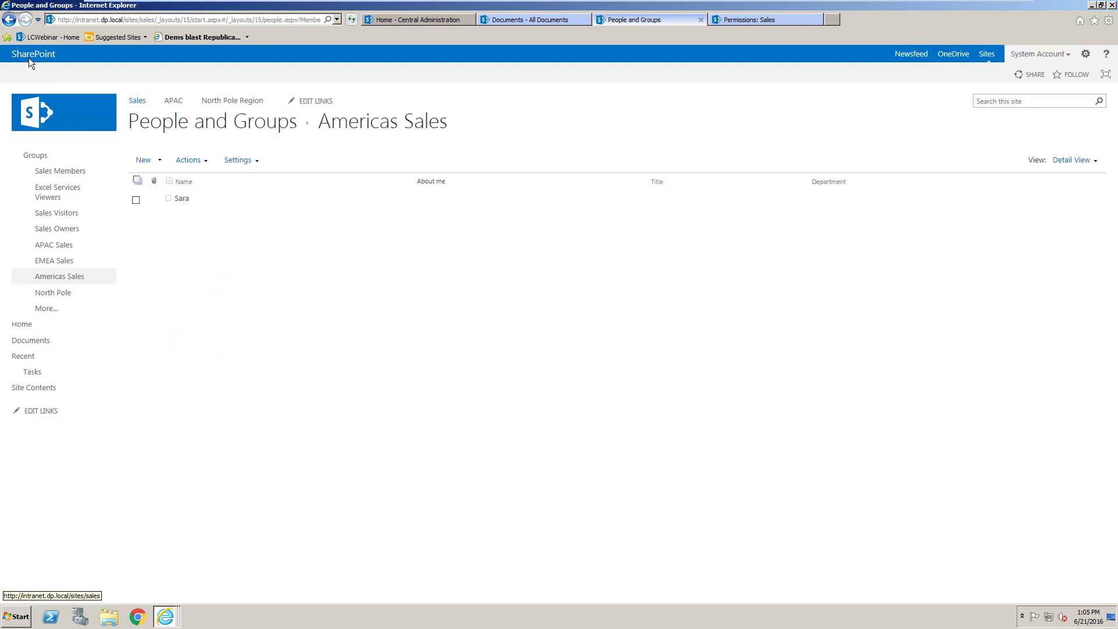
left_click(9, 19)
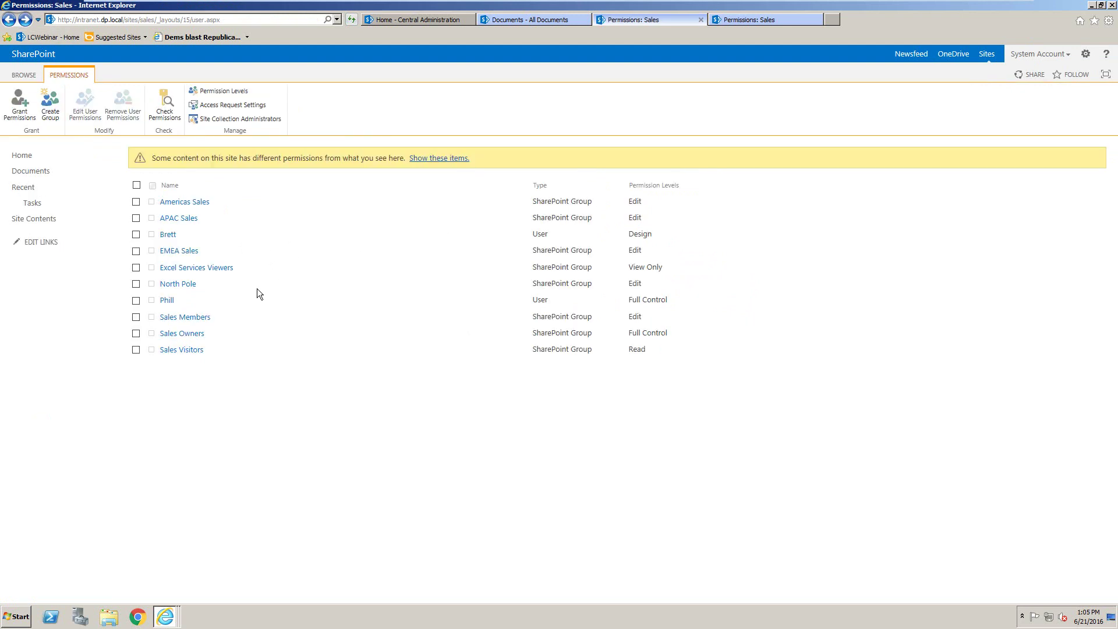
left_click(180, 318)
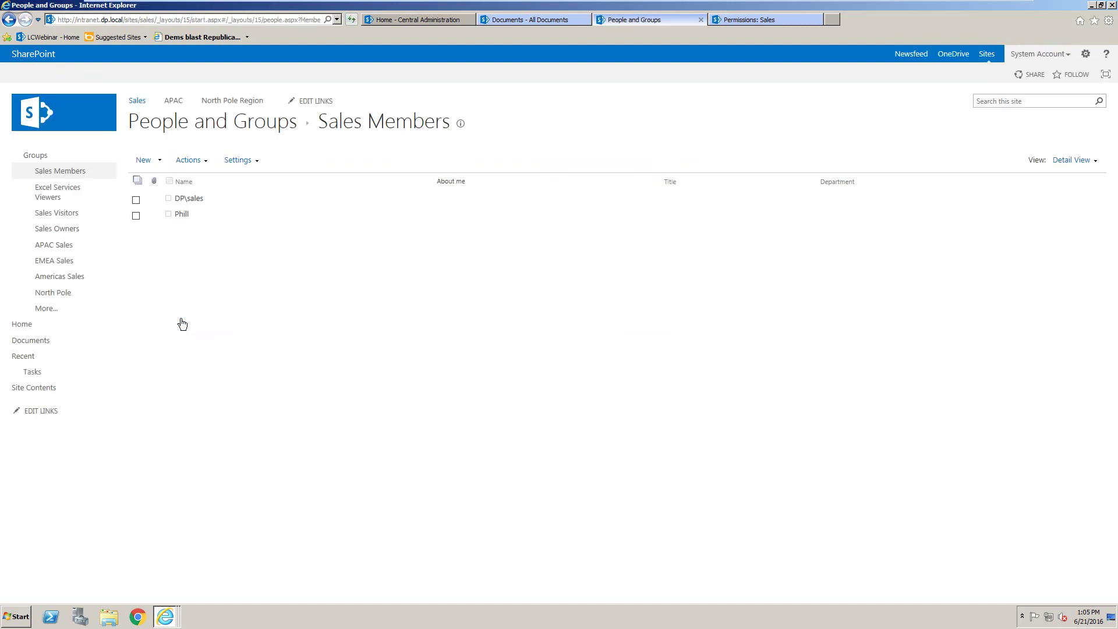
left_click(198, 203)
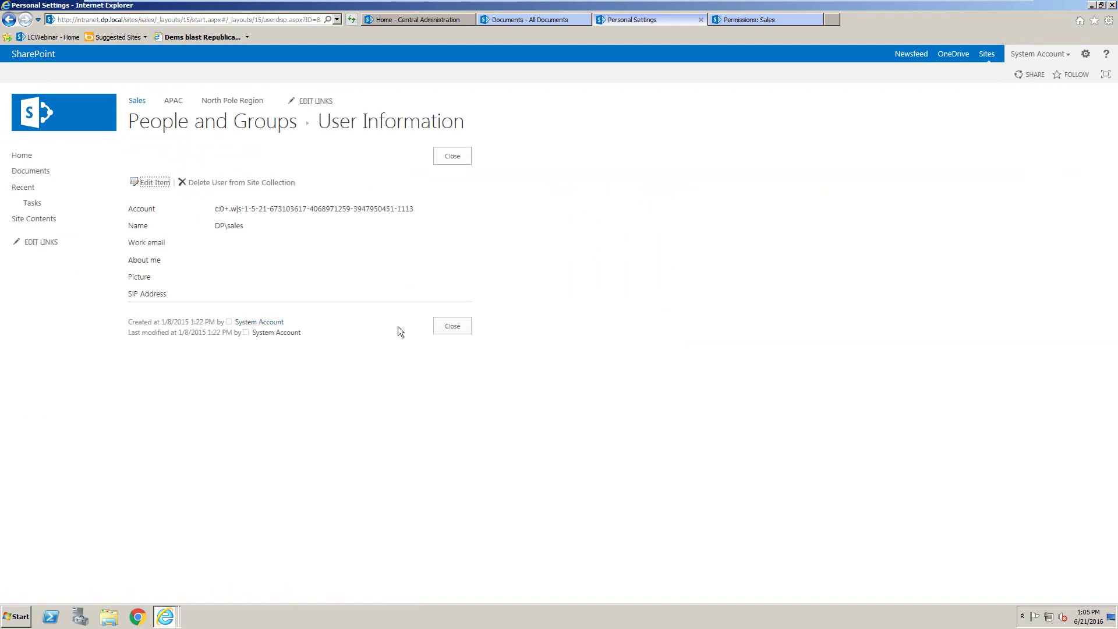
left_click(452, 325)
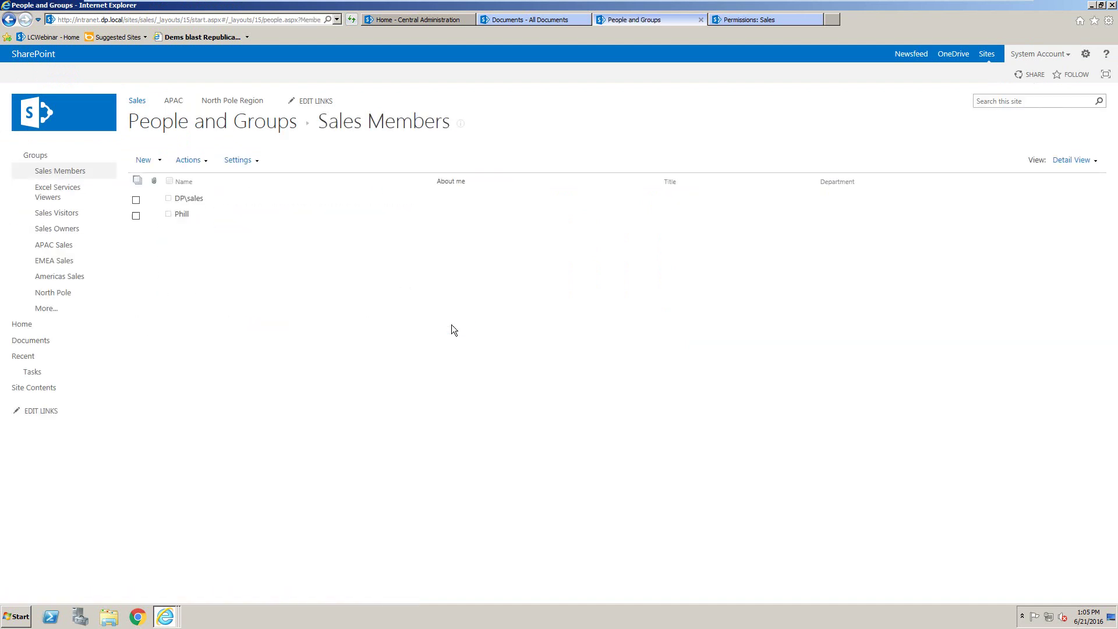
Rerun Discover Site Permissions from the gear menu for the whole Sales site.
left_click(1085, 54)
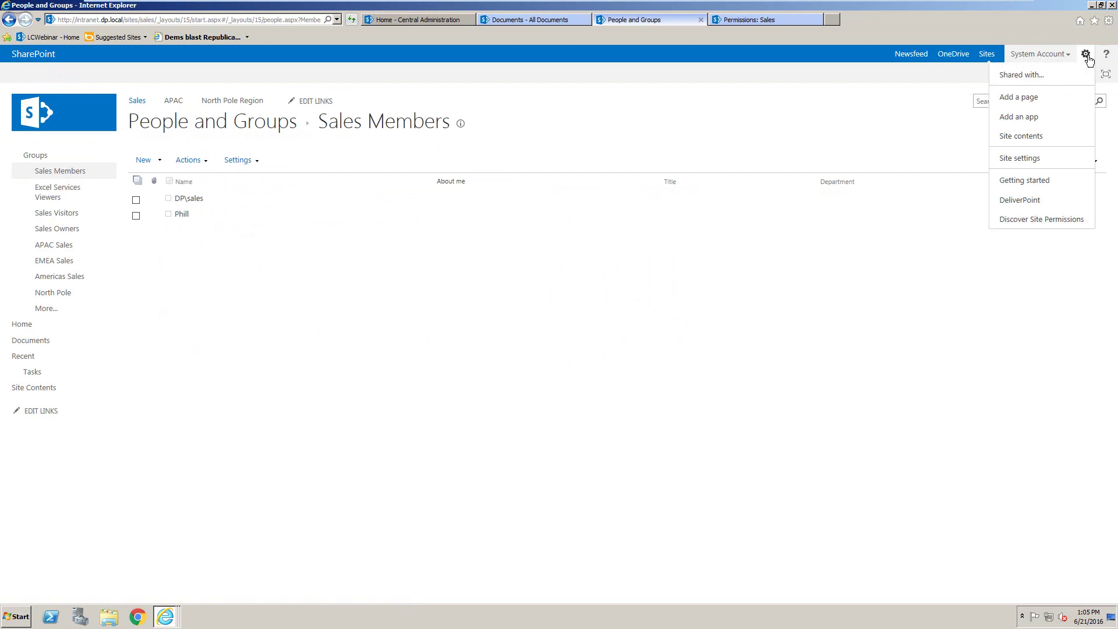
left_click(1024, 220)
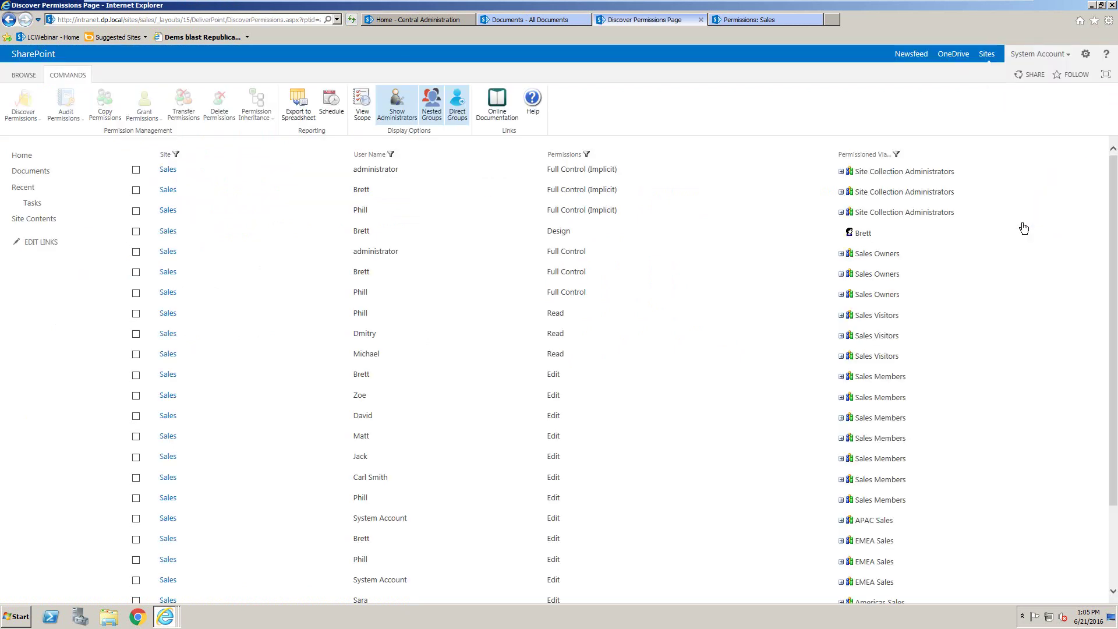